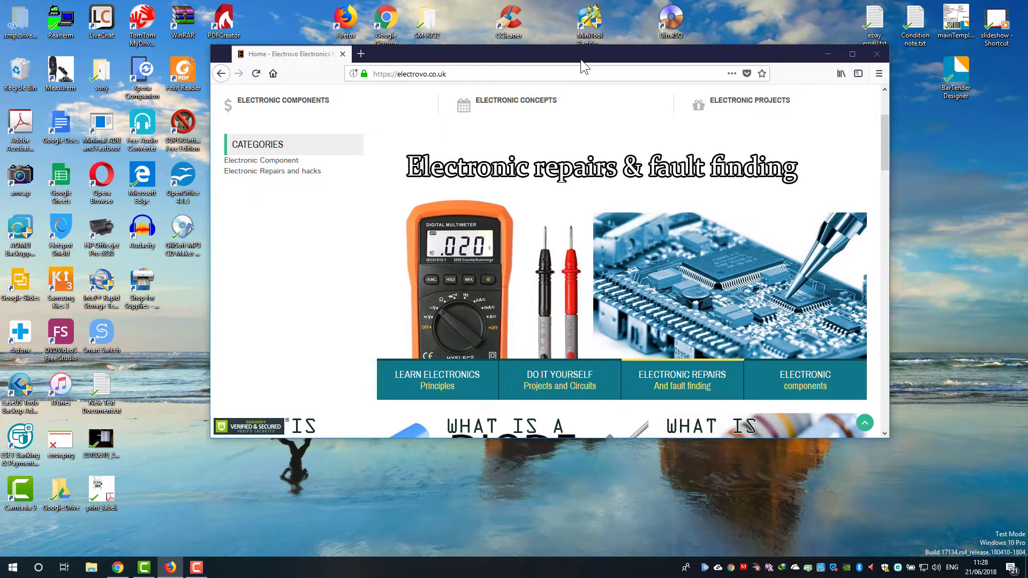
Maximize the browser window and open the Unlocking product category in the Electrovo shop
left_click_drag(582, 60, 568, 57)
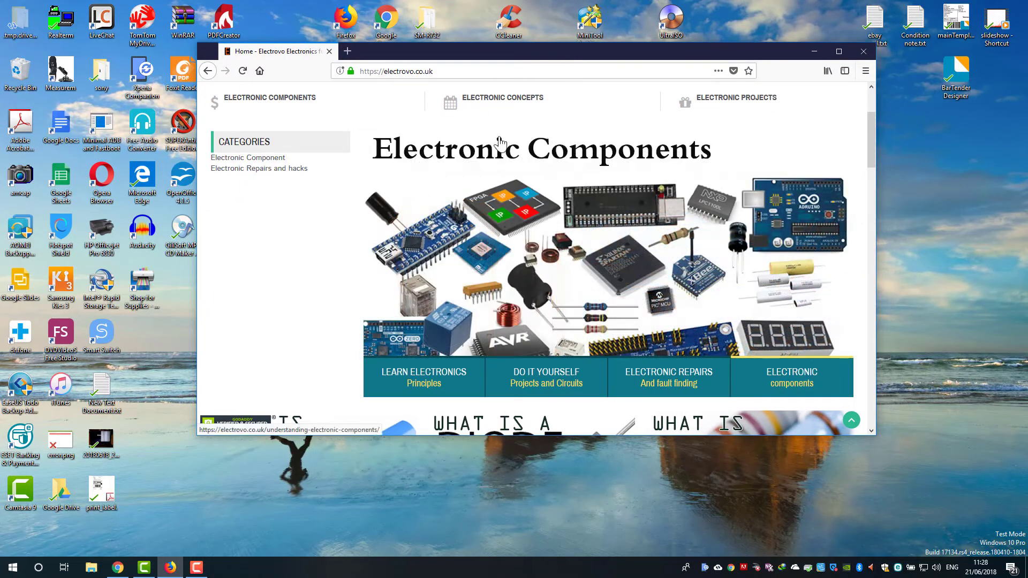
double_click(549, 52)
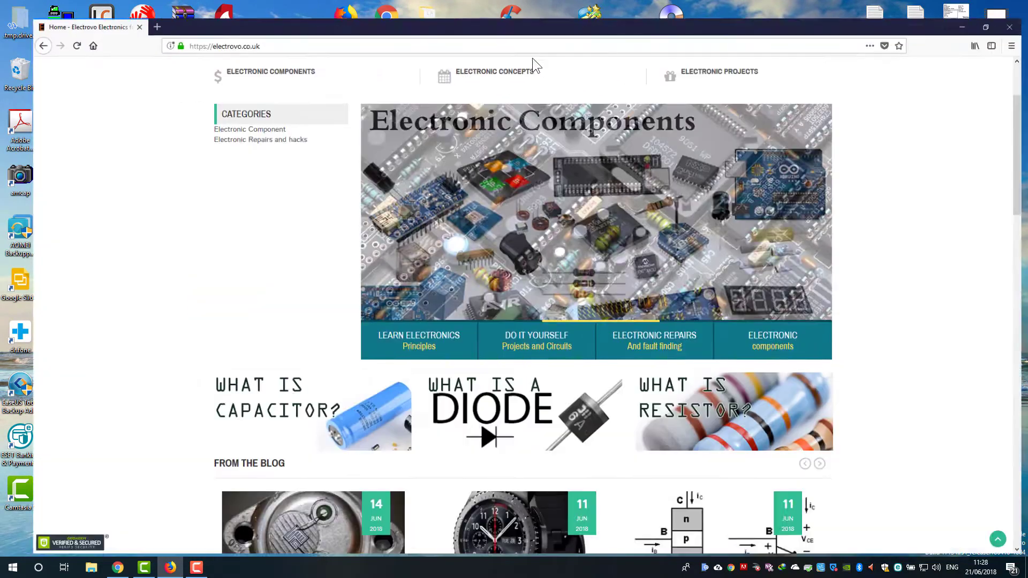
scroll(229, 138, "up", 3)
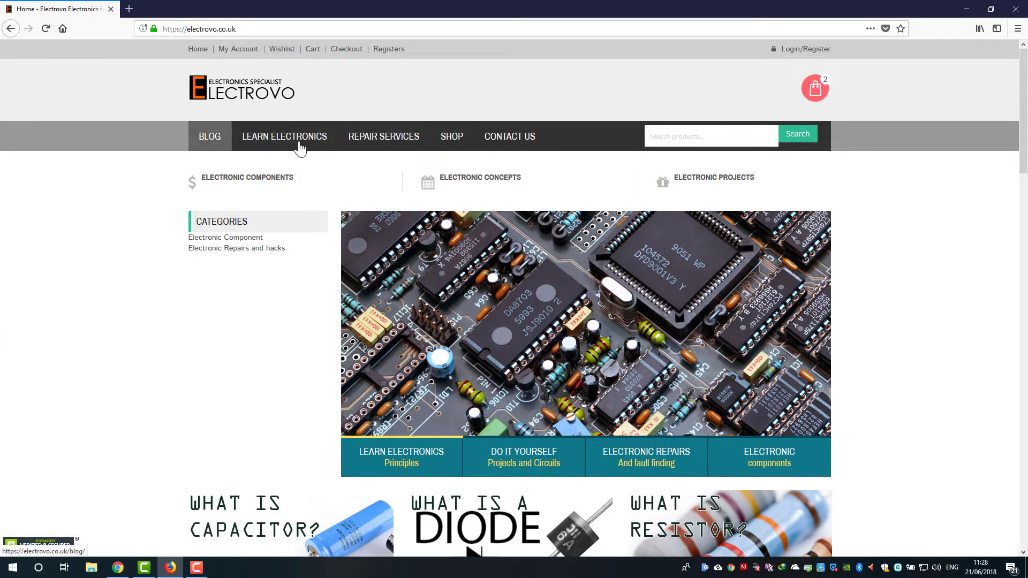
left_click(455, 141)
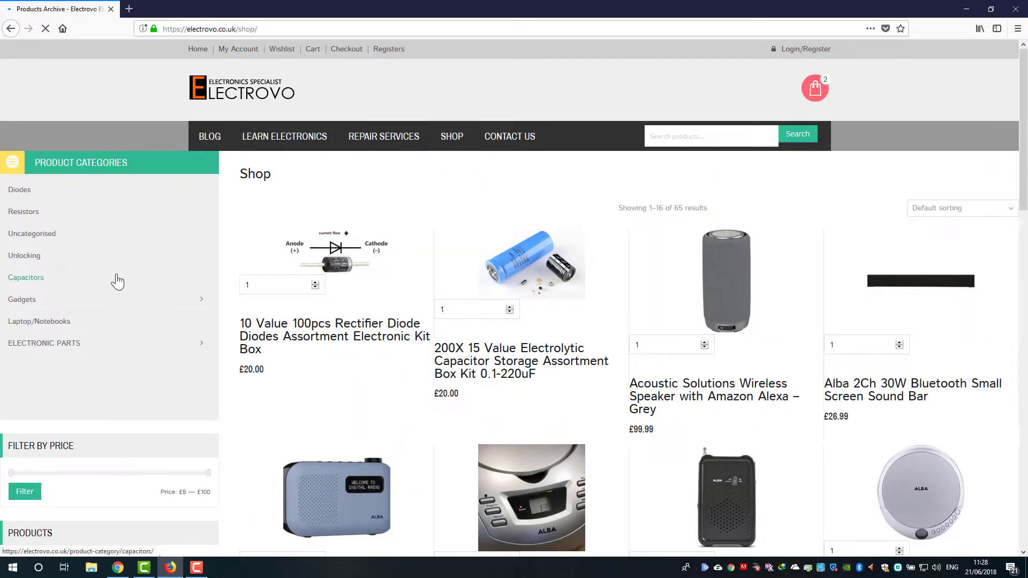
left_click(31, 258)
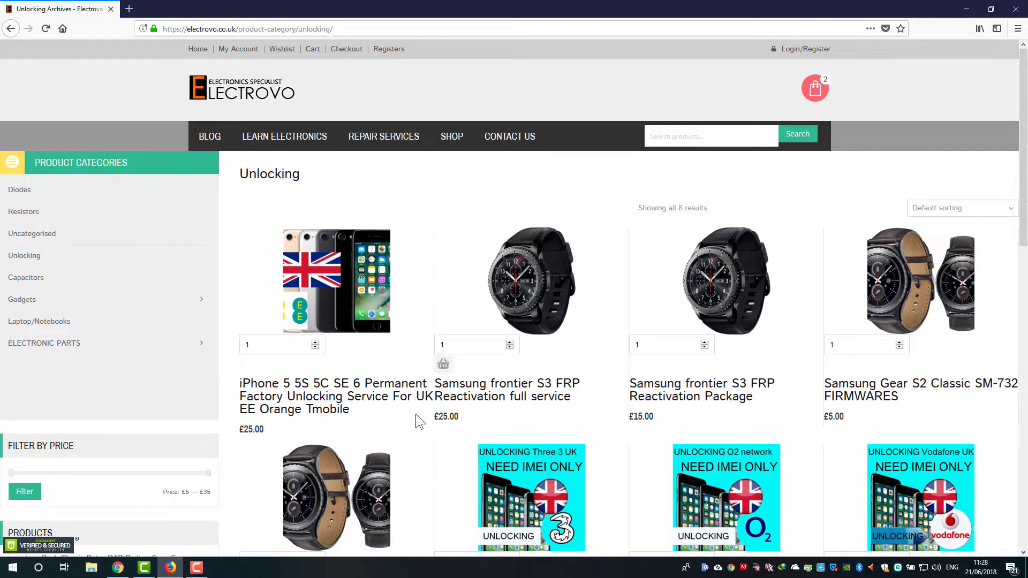
Open the Samsung Gear S2 SM-720 FIRMWARES product page and try to add the product to the basket
scroll(417, 412, "down", 3)
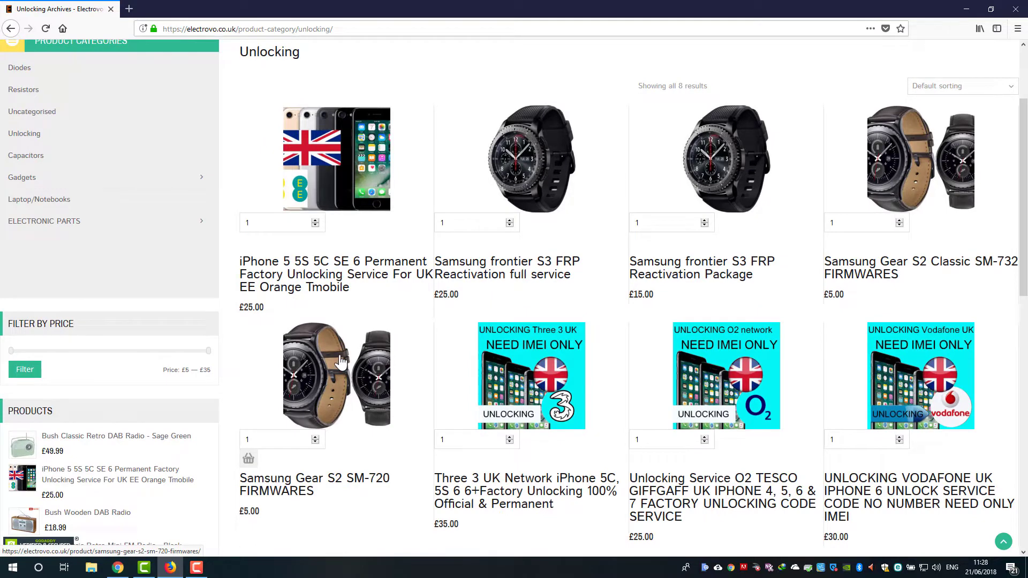
left_click(343, 367)
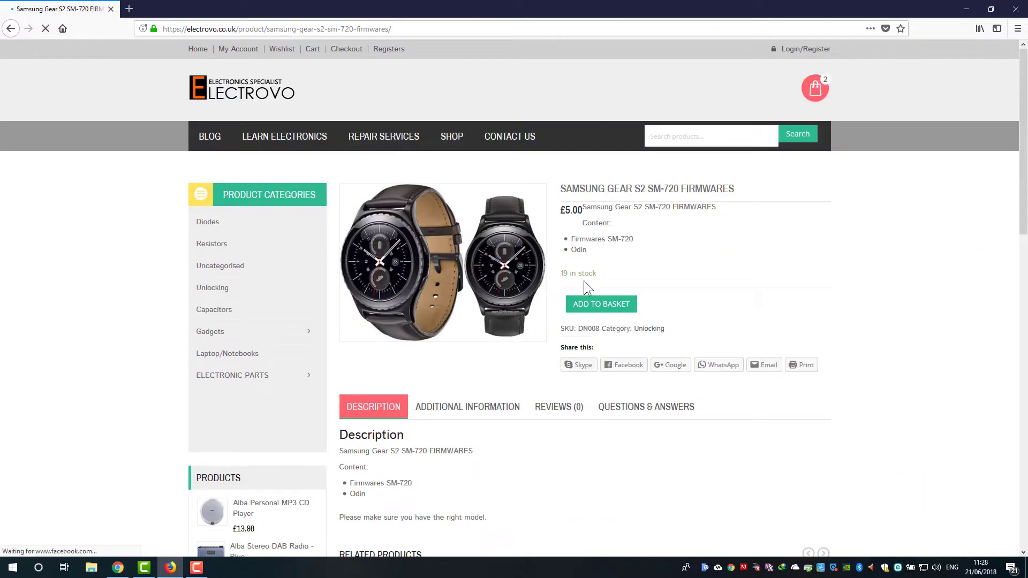
left_click_drag(561, 189, 651, 256)
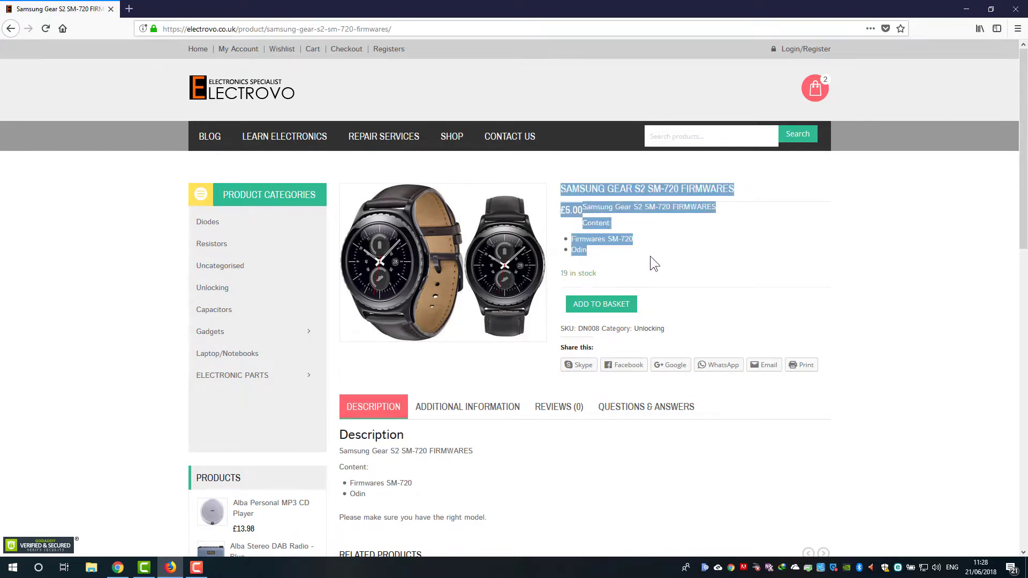
left_click(609, 309)
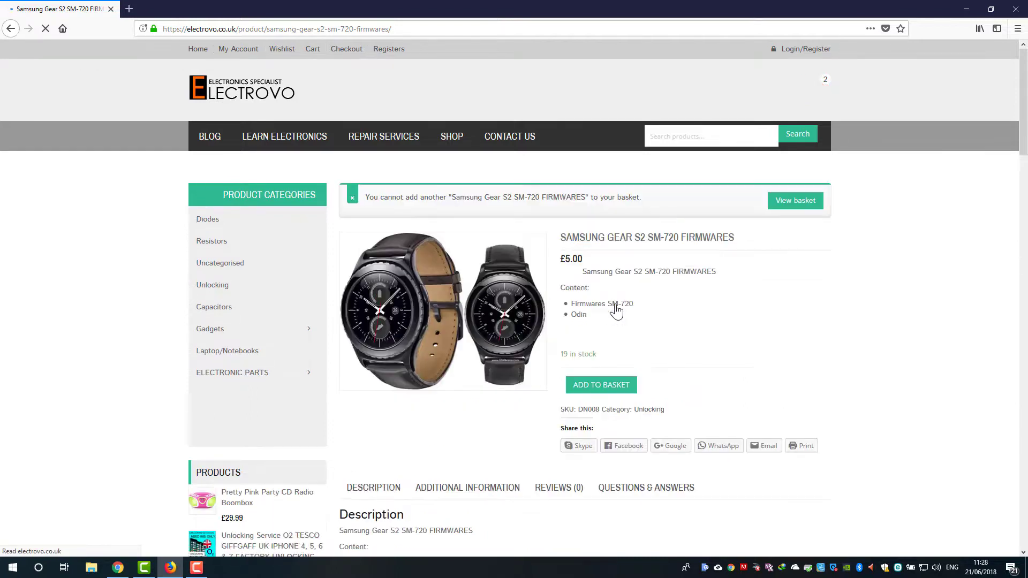
View the basket and remove the Samsung Gear S2 Classic SM-732 FIRMWARES item from it
left_click(789, 206)
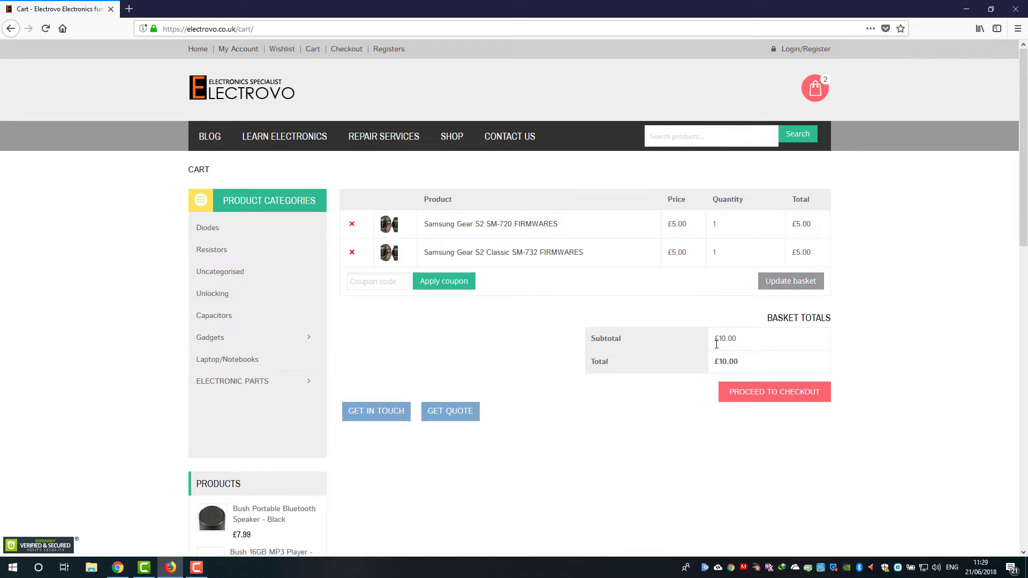
left_click(353, 253)
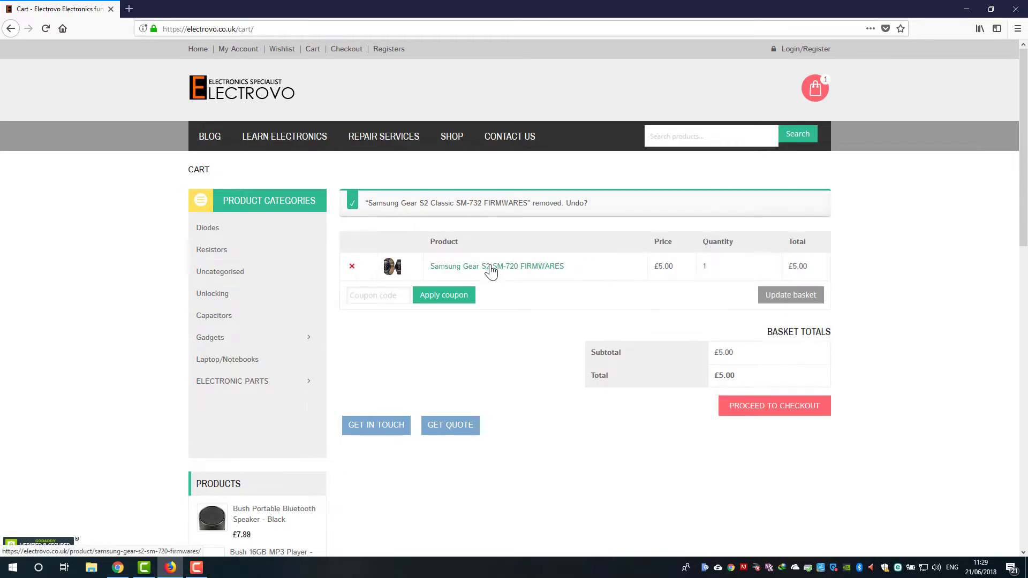
left_click_drag(809, 268, 426, 274)
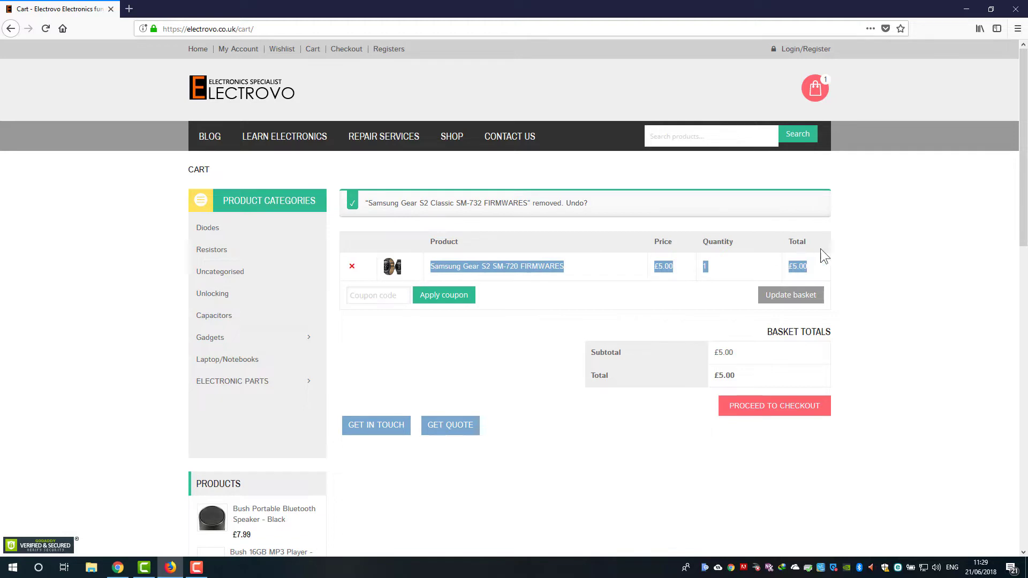
left_click(853, 246)
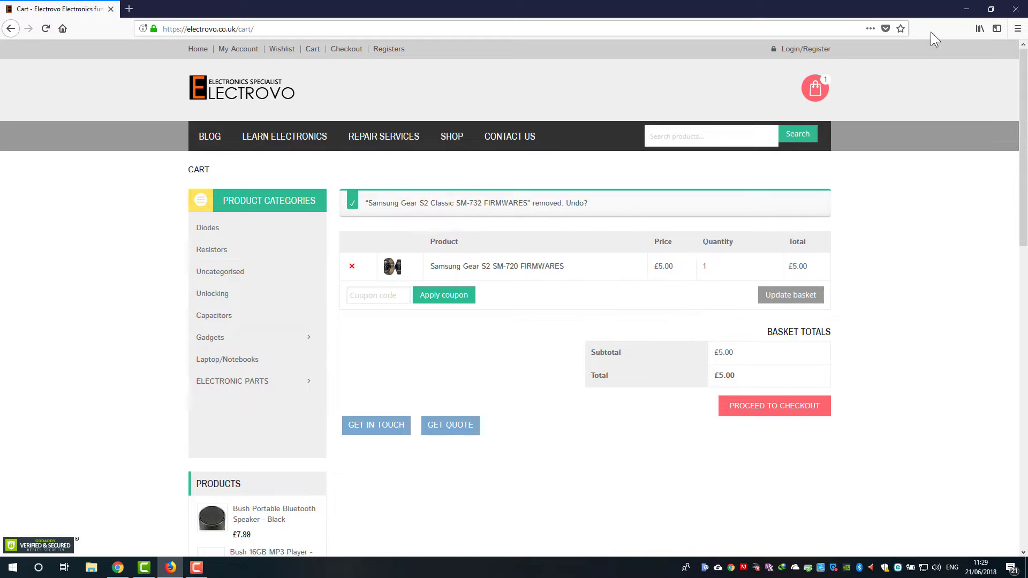
Leave the browser and launch Odin3 v3.13.1.exe from the Odin_v3.12.3 folder inside the desktop's R720 folder
left_click(967, 9)
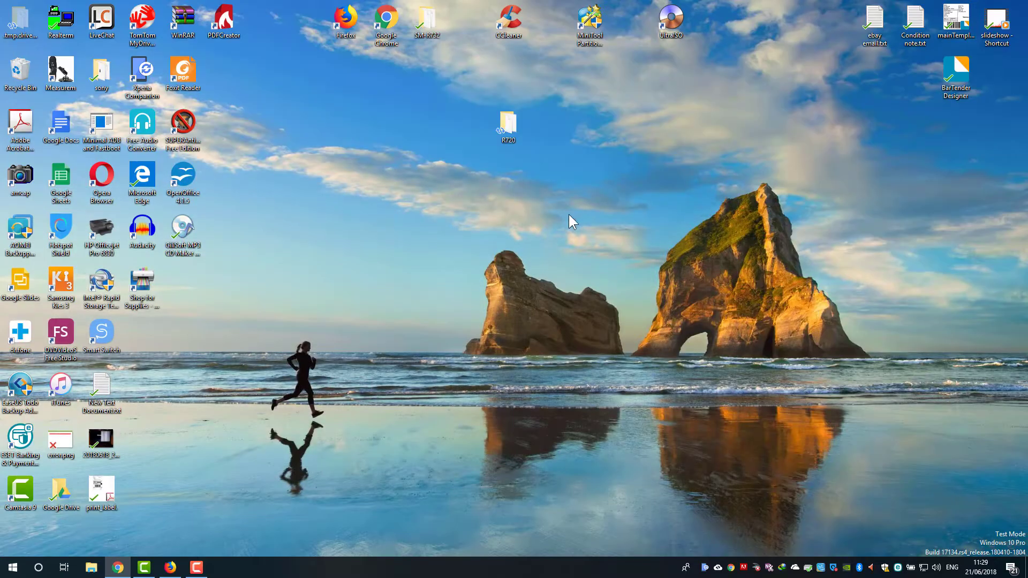
double_click(510, 131)
double_click(490, 111)
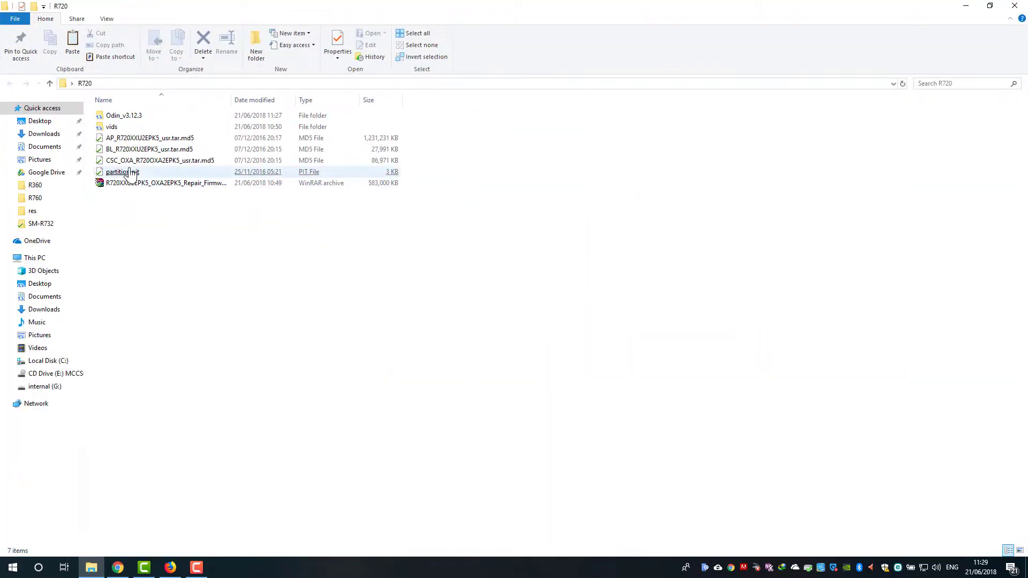
double_click(126, 116)
double_click(122, 117)
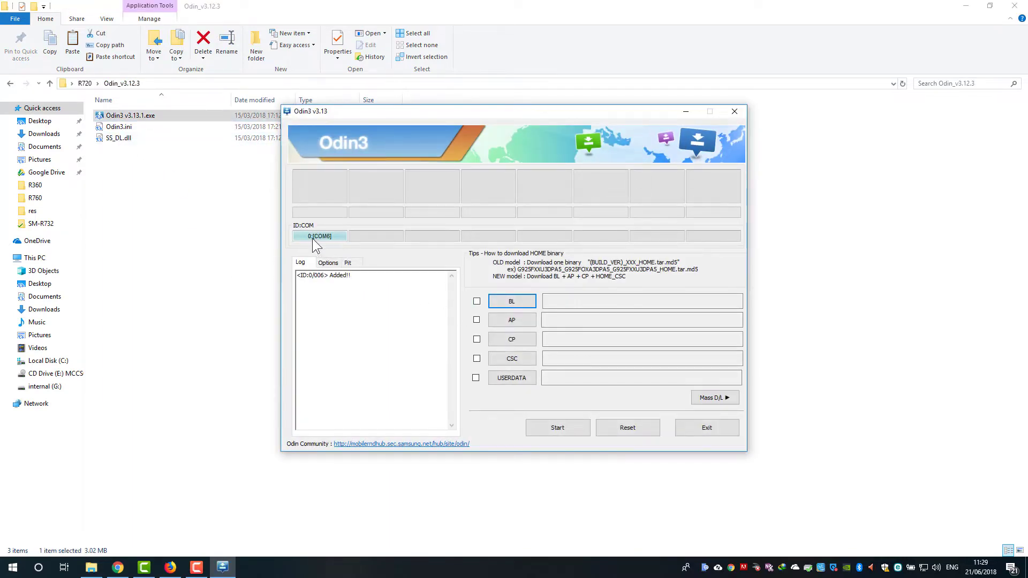
Load BL_R720XXU2EPK5_usr.tar.md5 from the desktop's R720 folder as the BL file in Odin3
left_click(513, 303)
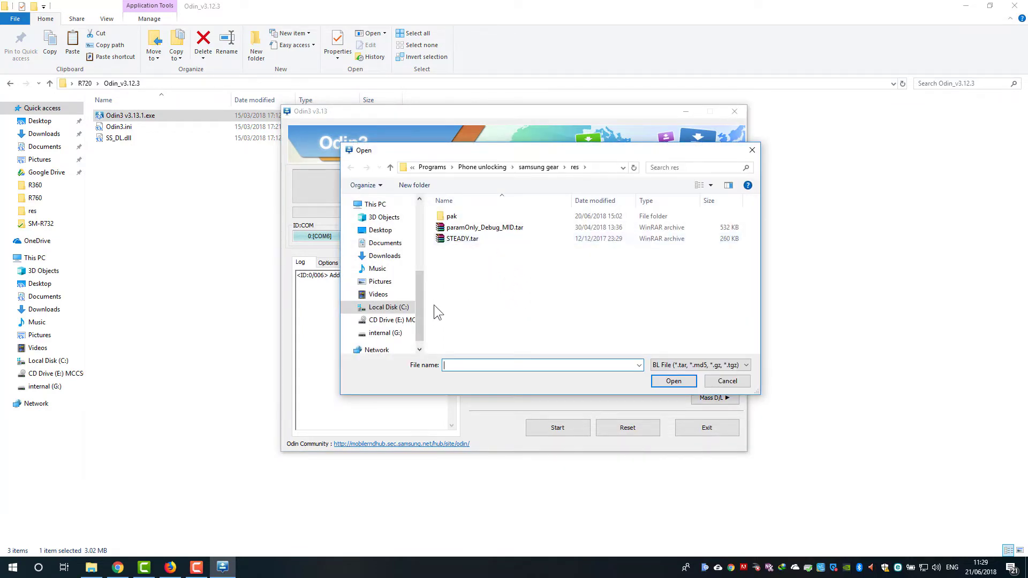
left_click(386, 235)
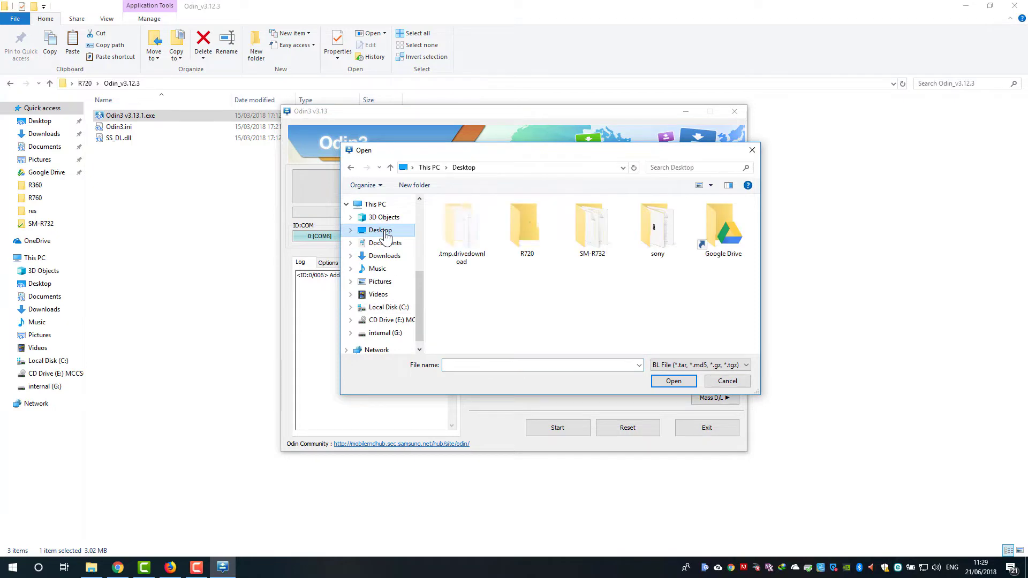
double_click(530, 231)
double_click(482, 250)
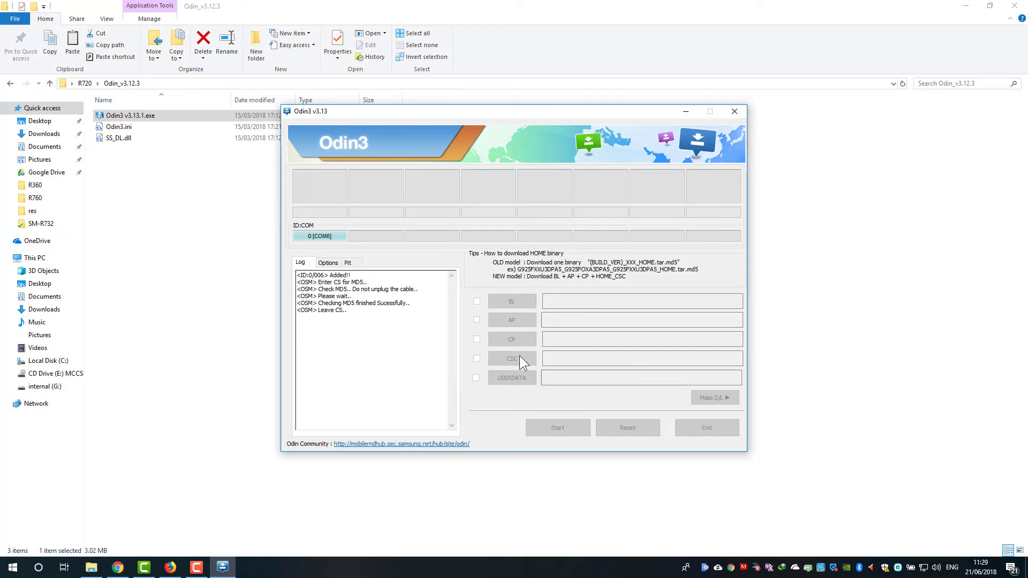
Load AP_R720XXU2EPK5_usr.tar.md5 as the AP file and CSC_OXA_R720OXA2EPK5_usr.tar.md5 as the CSC file
left_click(518, 326)
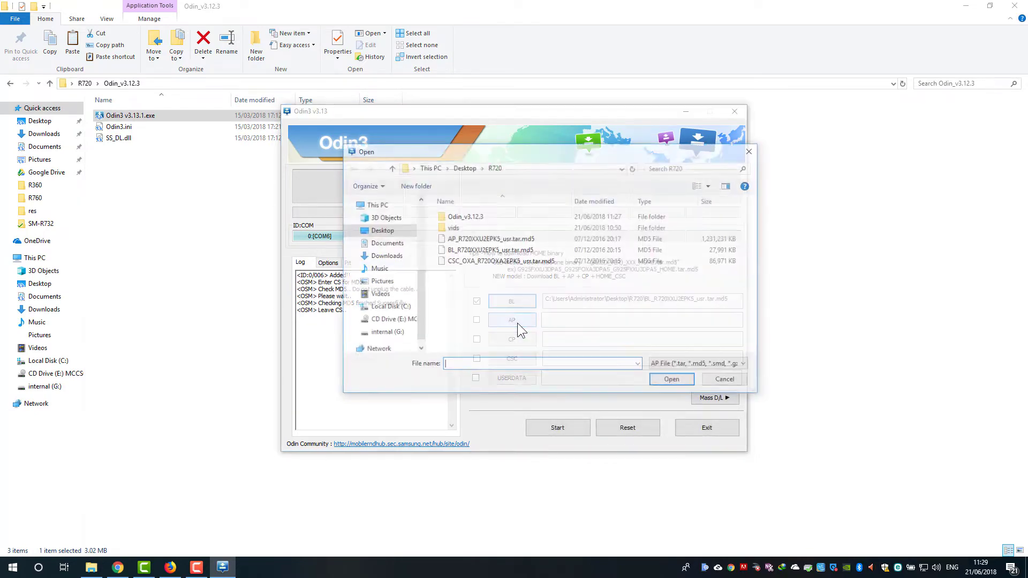
double_click(464, 239)
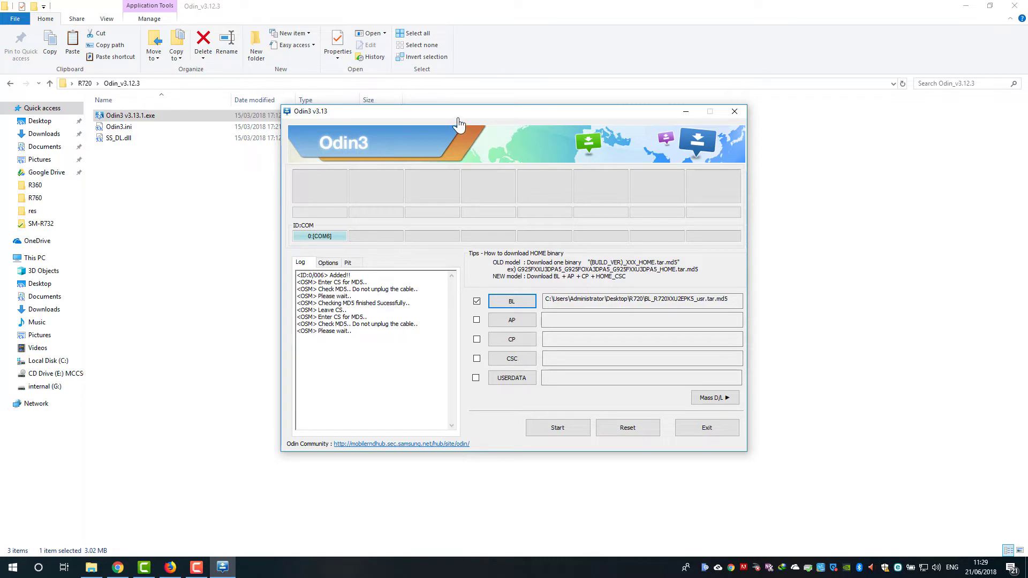
left_click_drag(356, 111, 169, 104)
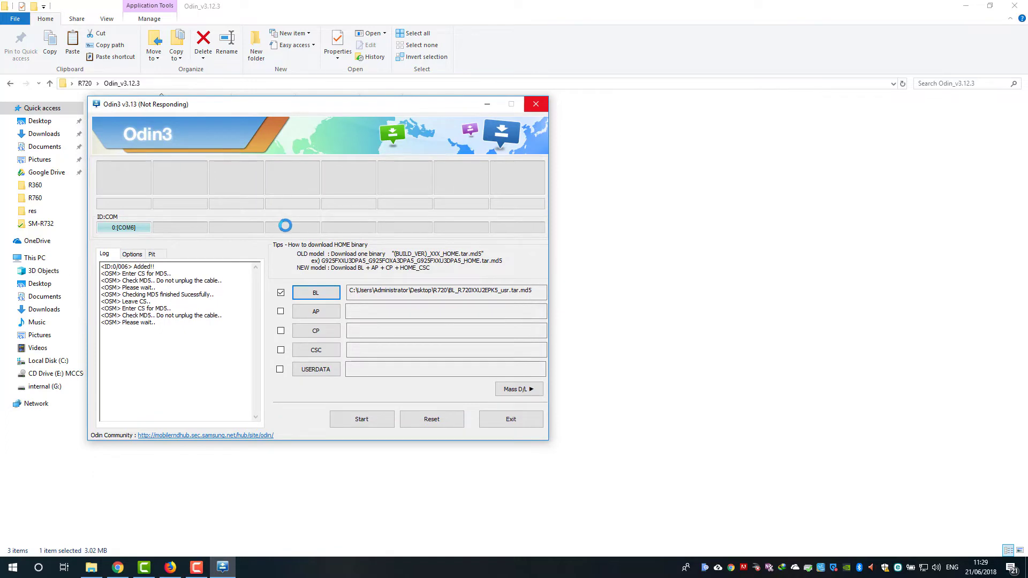
left_click(318, 350)
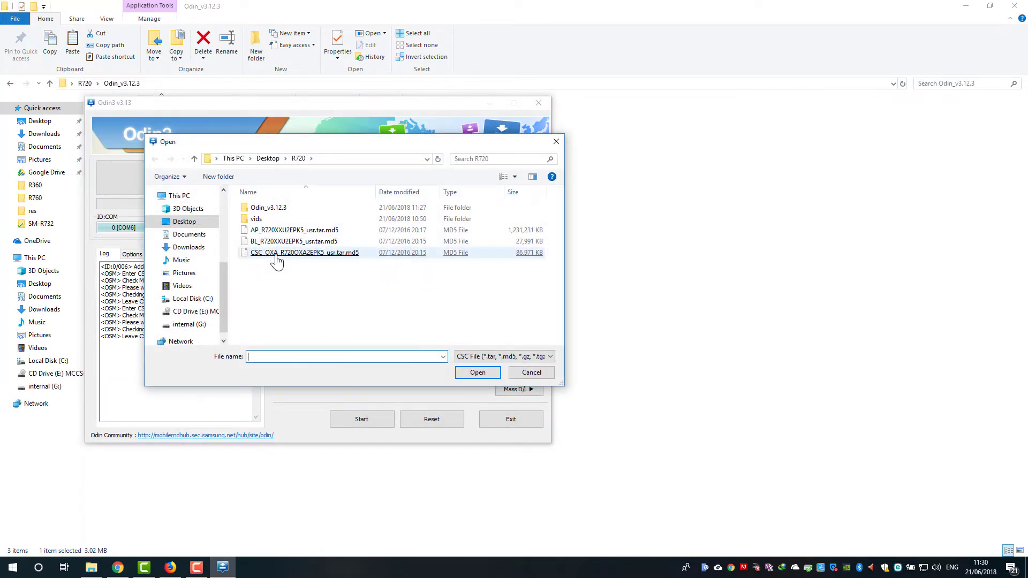
double_click(276, 252)
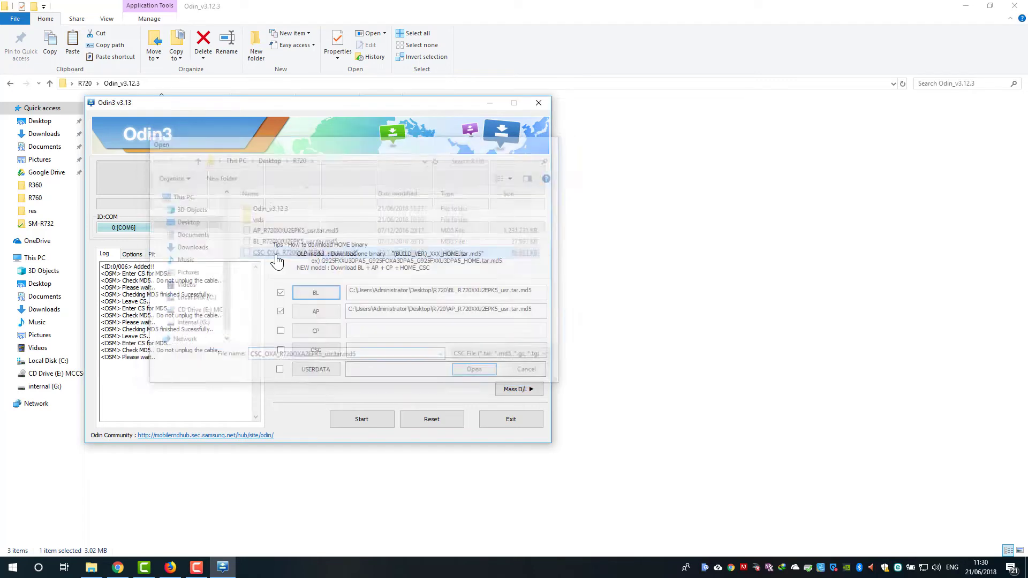
Start flashing the loaded BL, AP and CSC firmware to the connected watch and follow the log
left_click(354, 421)
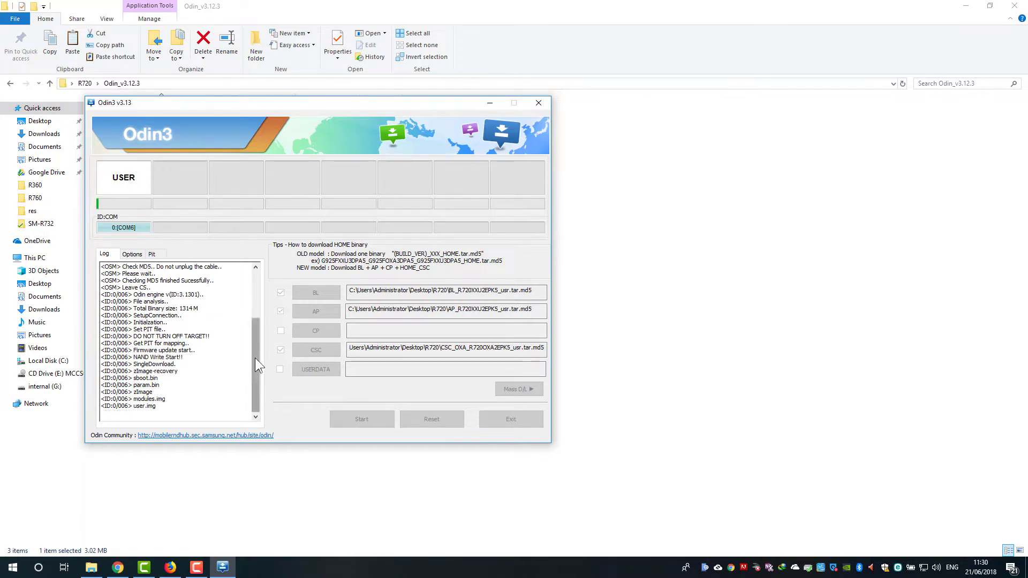
left_click_drag(255, 358, 268, 387)
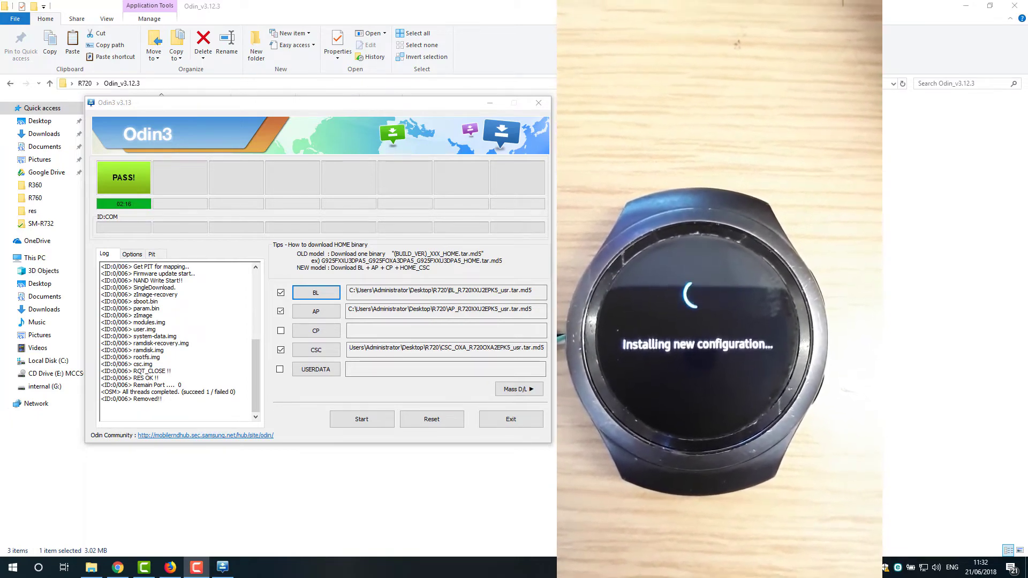
left_click_drag(205, 108, 246, 101)
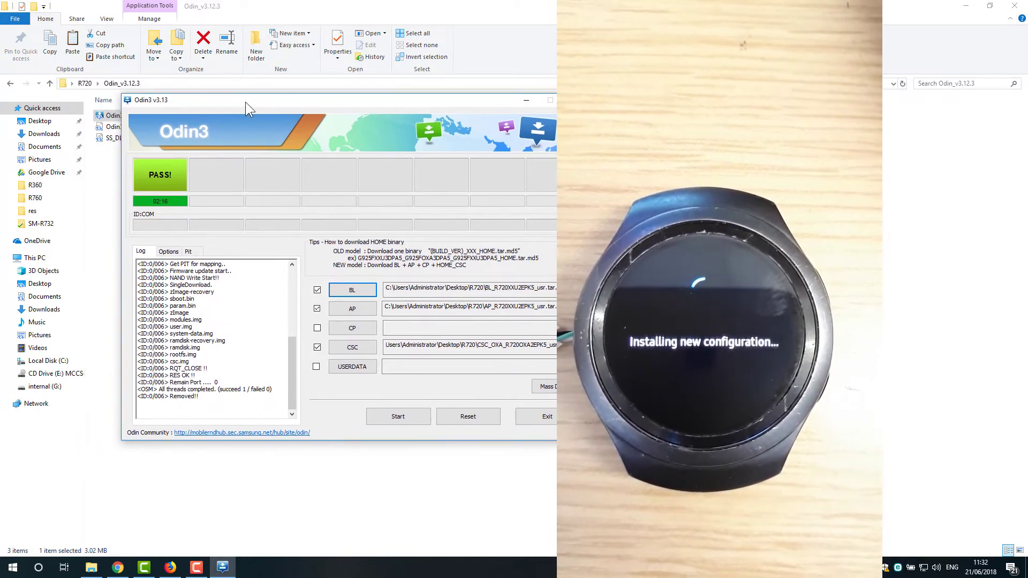